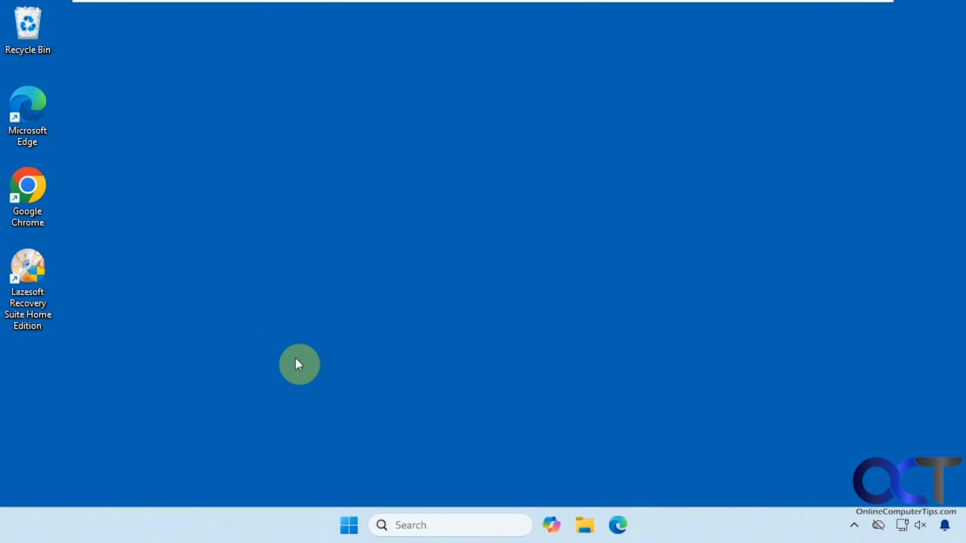
# Step: Open Disk Management from the Start context menu to view blank Disk 0 and Windows Disk 1
pyautogui.rightClick(347, 524)
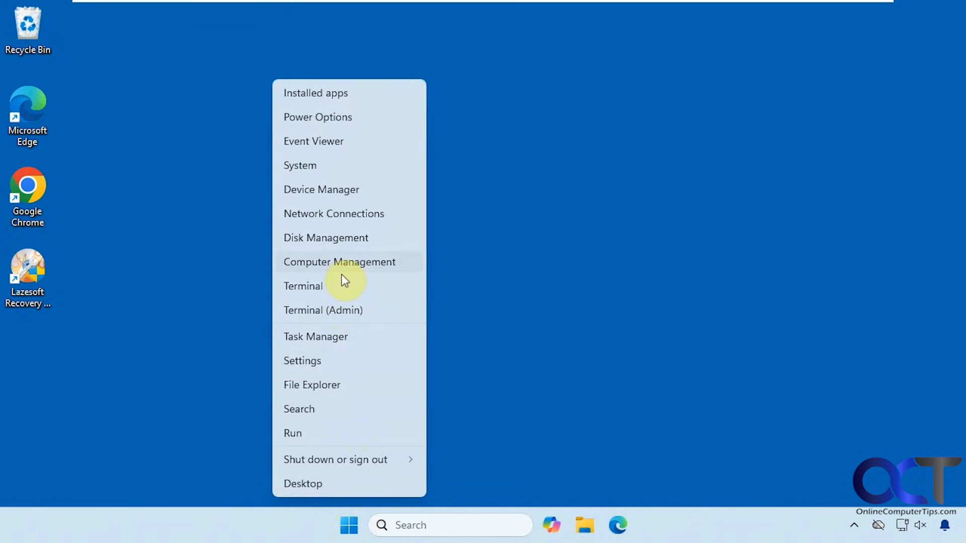
pyautogui.click(342, 236)
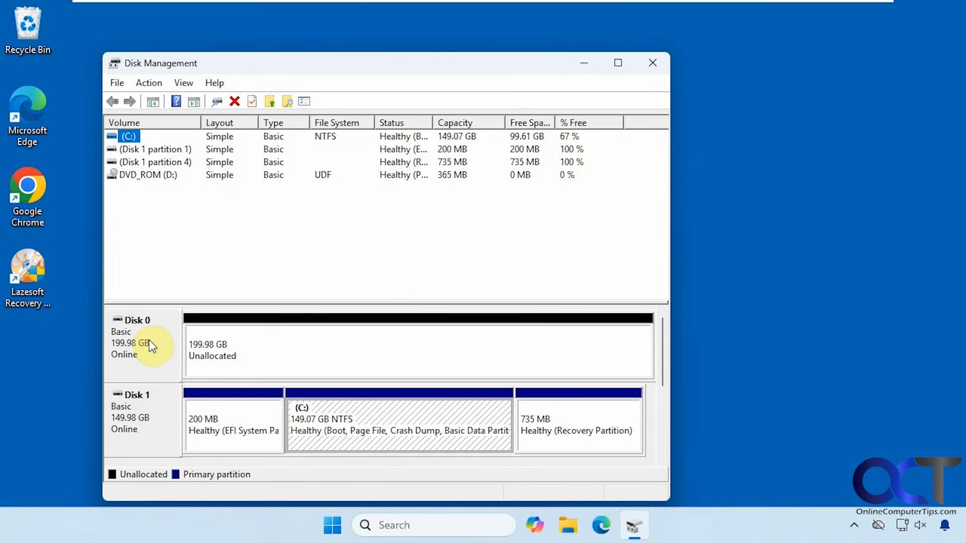
# Step: Close Disk Management and launch Lazesoft Recovery Suite, approving the UAC prompt
pyautogui.click(652, 63)
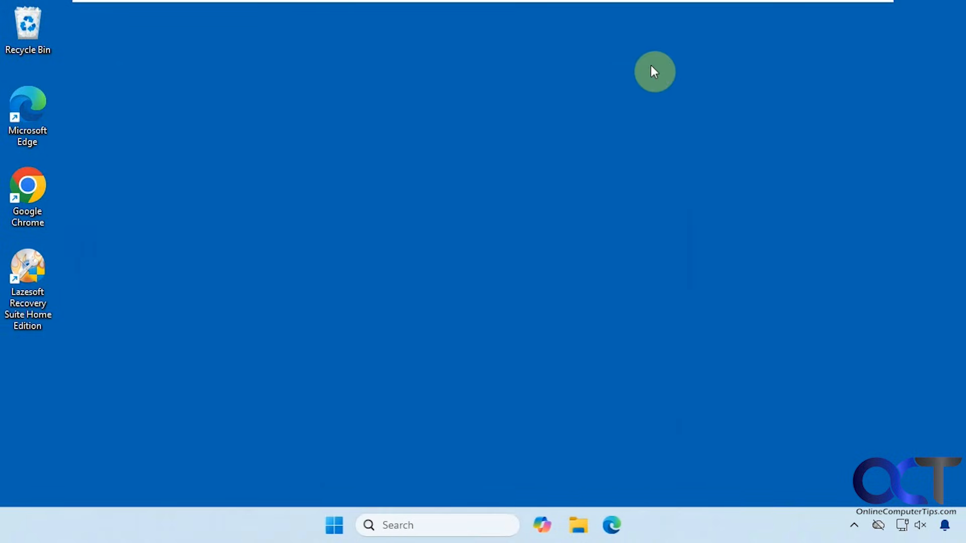
pyautogui.doubleClick(29, 300)
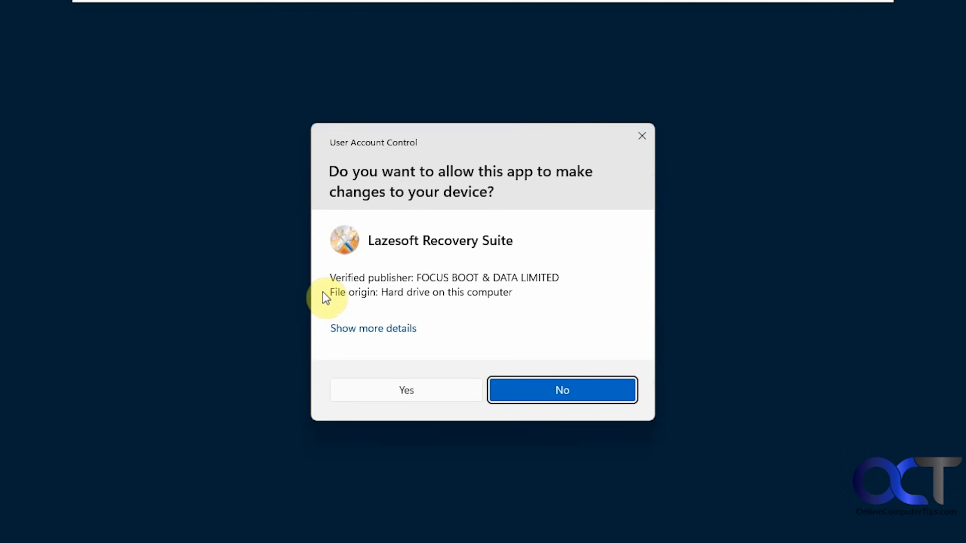
pyautogui.click(420, 386)
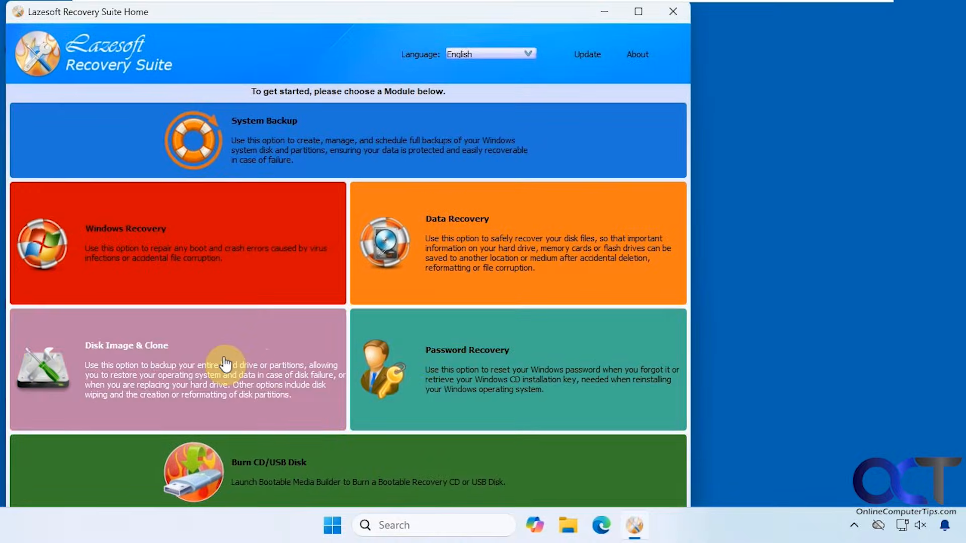
# Step: Start Disk Image & Clone > Clone Disk with the 161.07 GB NVMe disk as the source
pyautogui.click(226, 363)
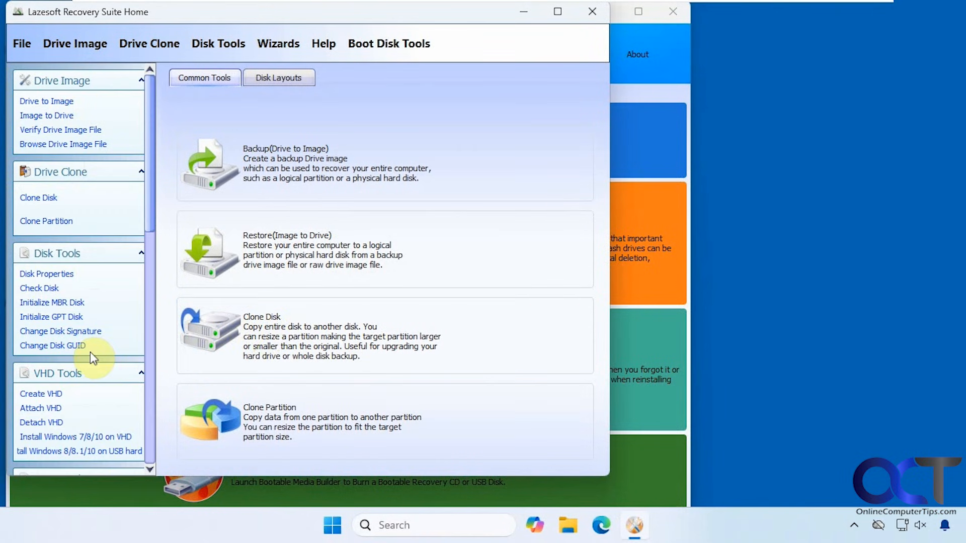
pyautogui.click(281, 332)
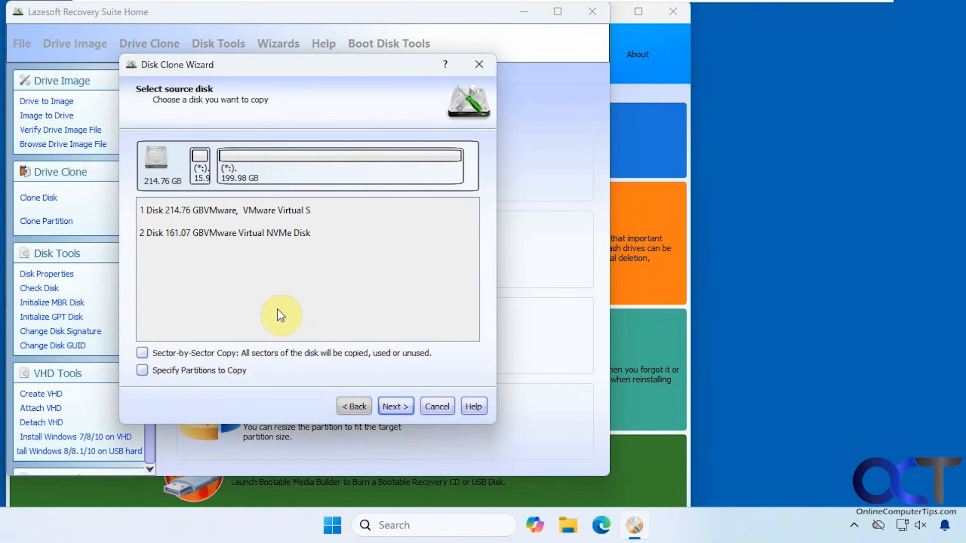
pyautogui.click(181, 234)
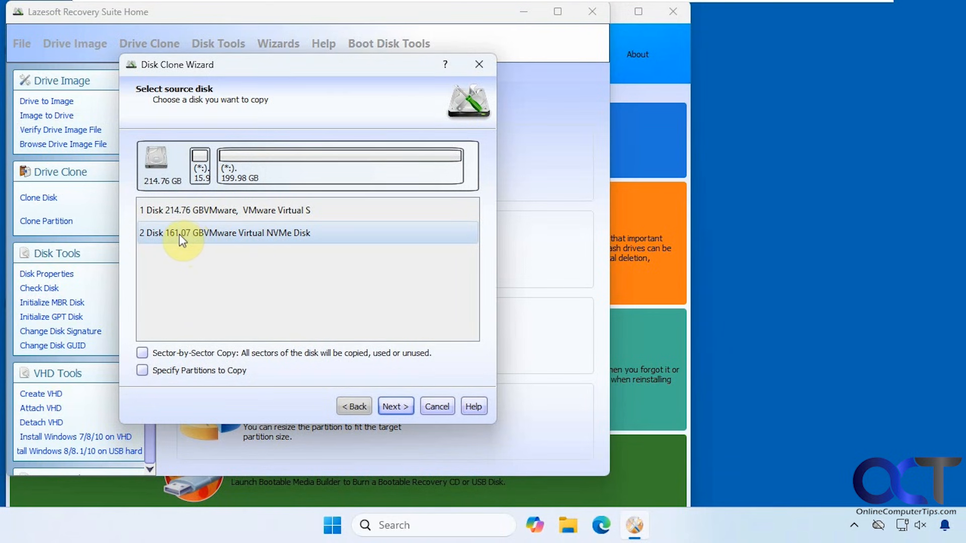
pyautogui.click(182, 234)
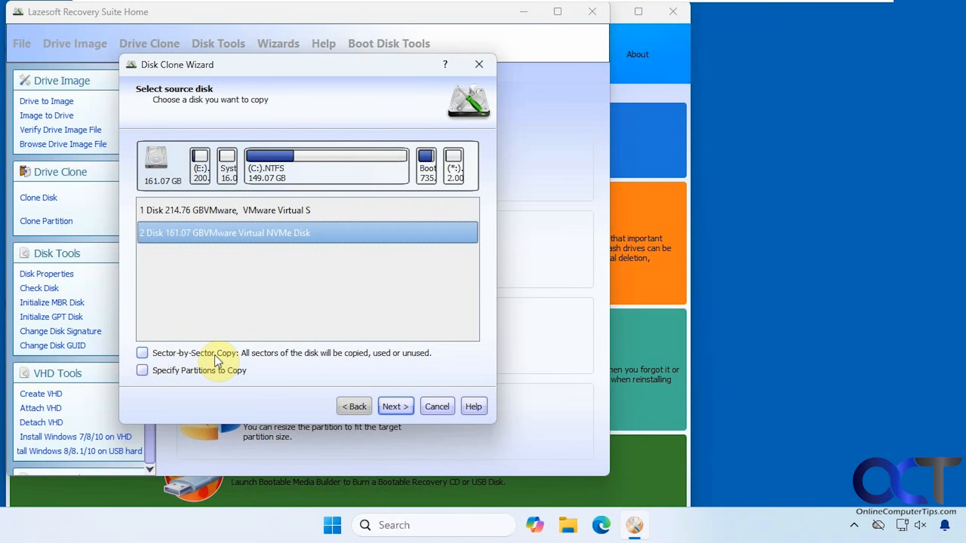
# Step: Choose the 214.76 GB disk as the clone destination and advance to the partition copy options
pyautogui.click(394, 408)
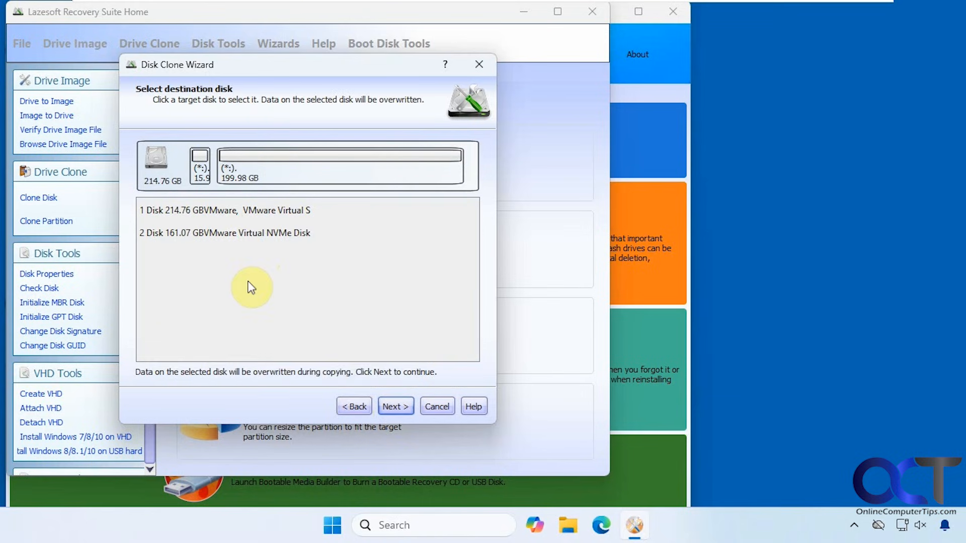
pyautogui.click(221, 211)
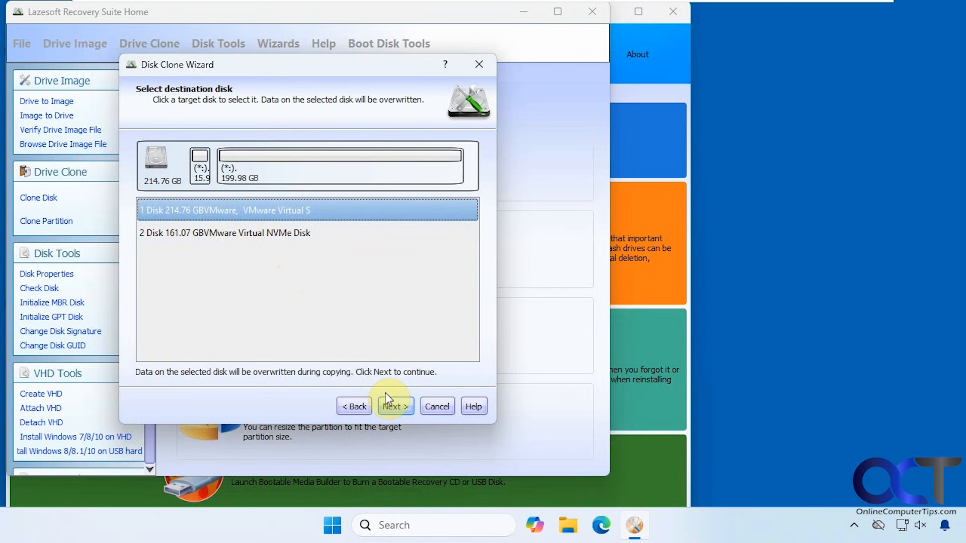
pyautogui.click(392, 405)
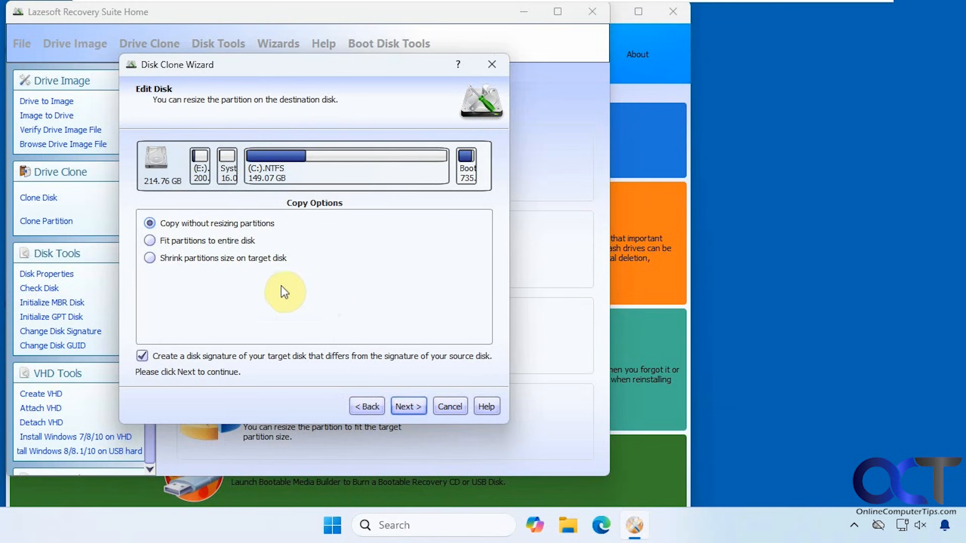
# Step: Select 'Fit partitions to entire disk' so C: becomes 198.83 GB, then go to Ready to Clone
pyautogui.click(187, 243)
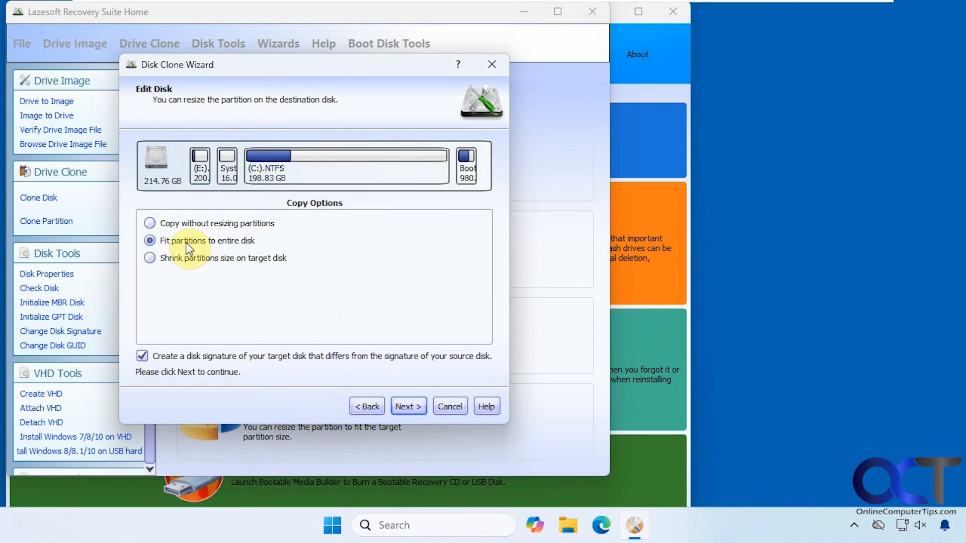
pyautogui.click(188, 227)
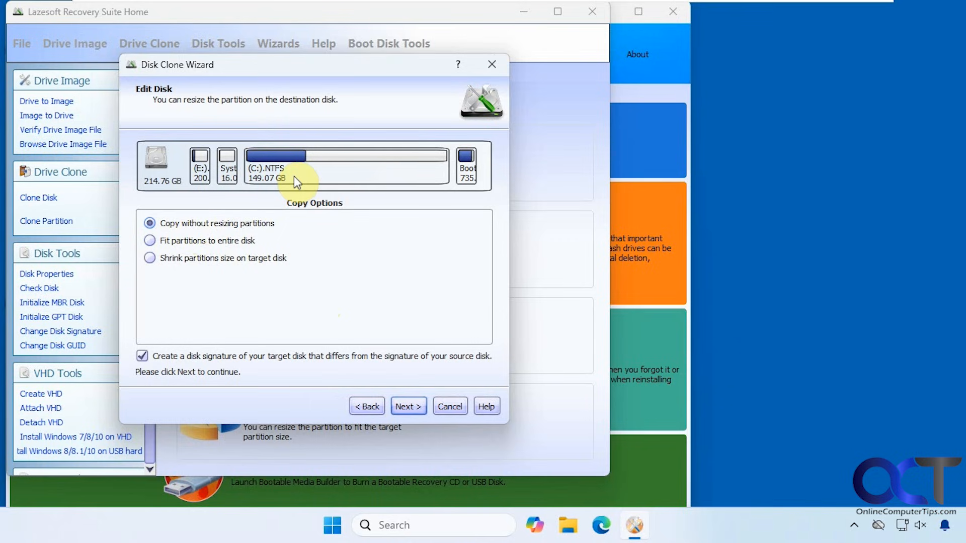
pyautogui.click(229, 243)
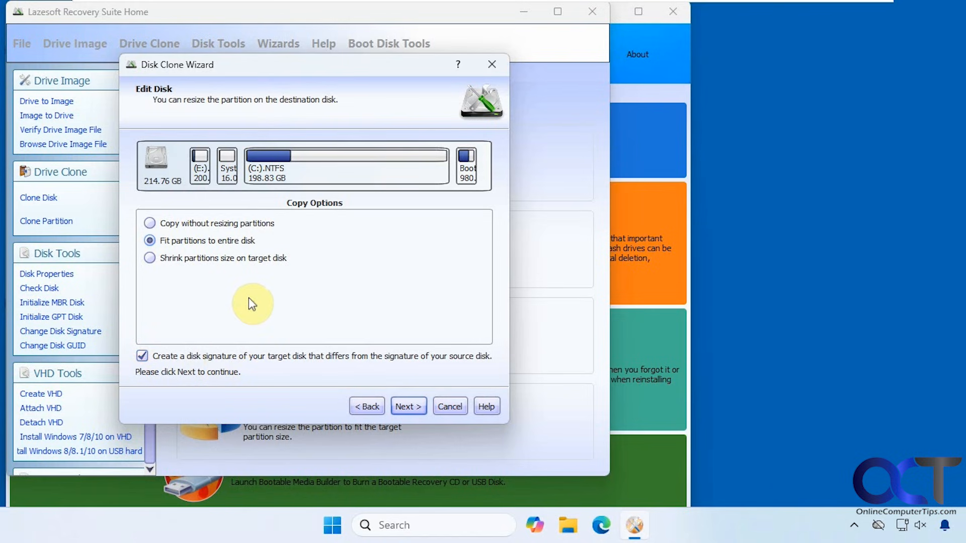
pyautogui.click(401, 408)
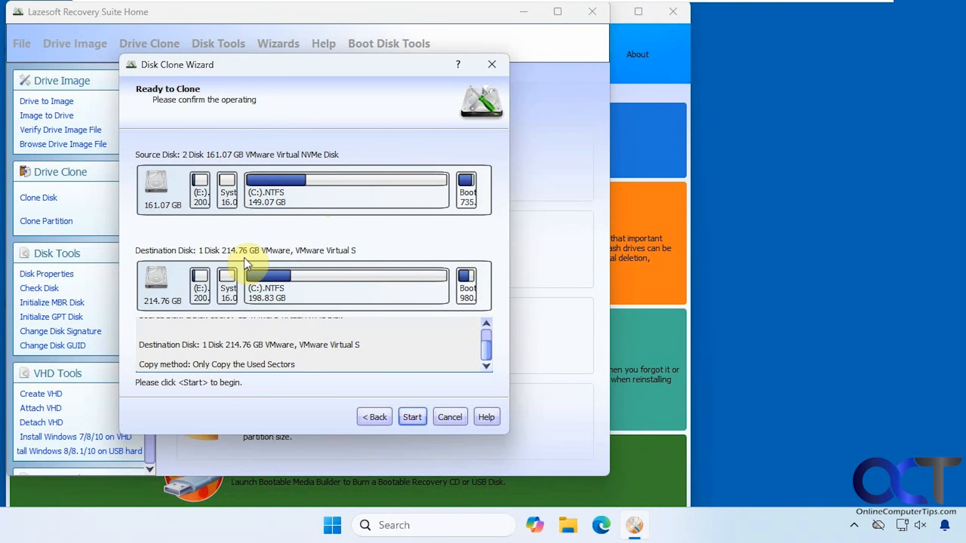
# Step: Start the clone and accept the overwrite warning for the 214.76 GB destination disk
pyautogui.click(411, 416)
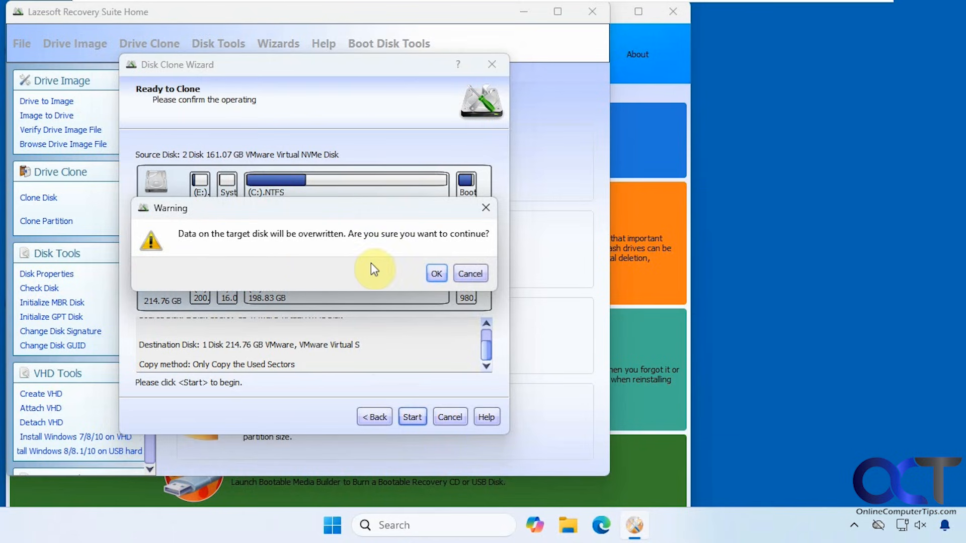
pyautogui.click(436, 273)
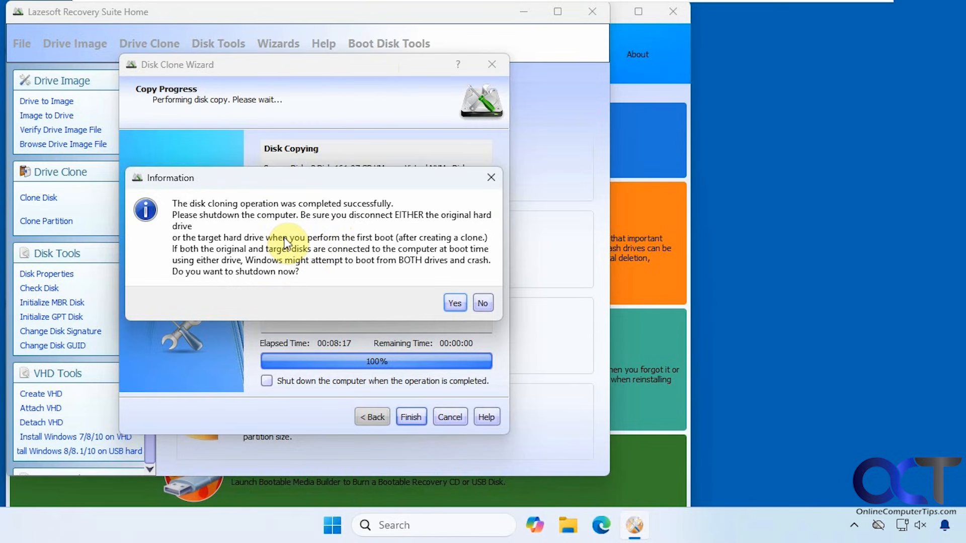
# Step: Decline shutdown, then check Disk 0's new 198.83 GB G: volume in Disk Management and close it
pyautogui.click(482, 303)
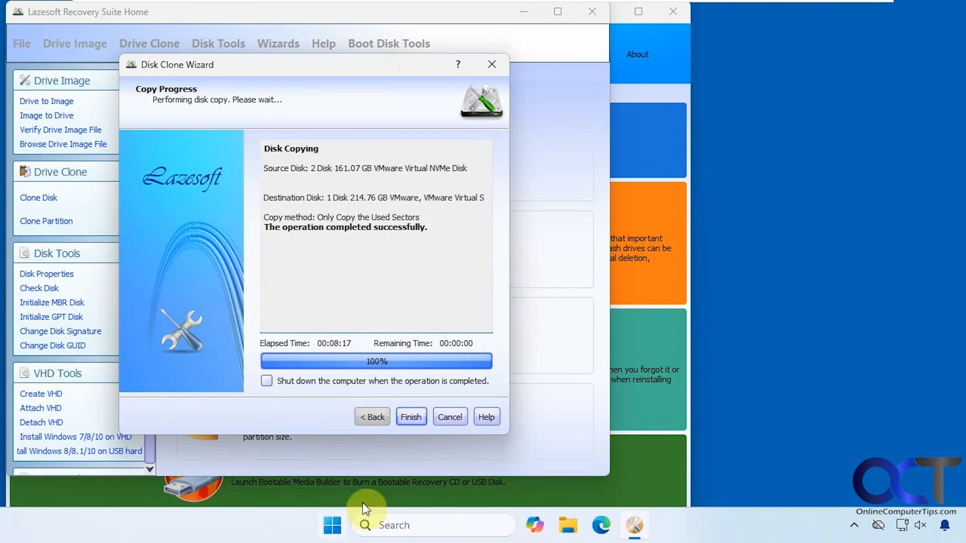
pyautogui.rightClick(336, 521)
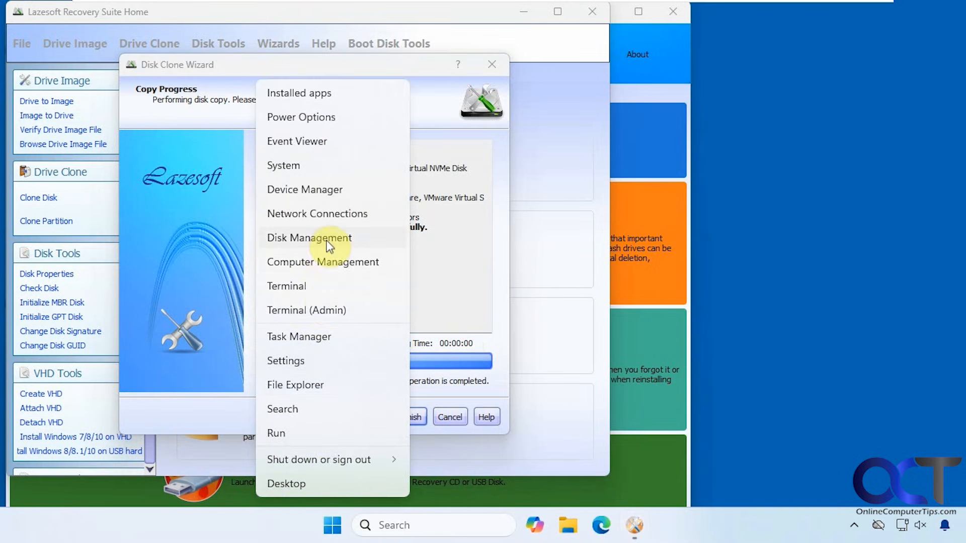
pyautogui.click(327, 240)
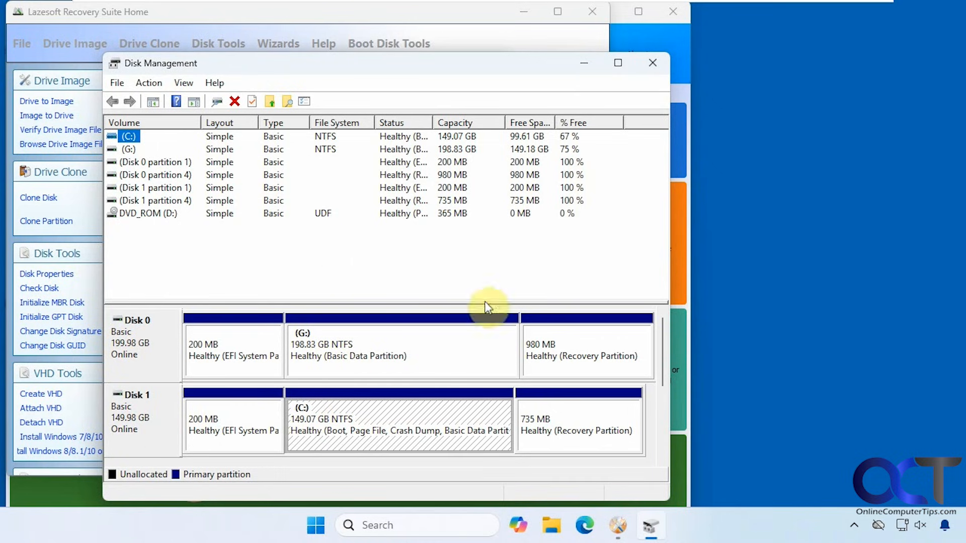
pyautogui.click(653, 64)
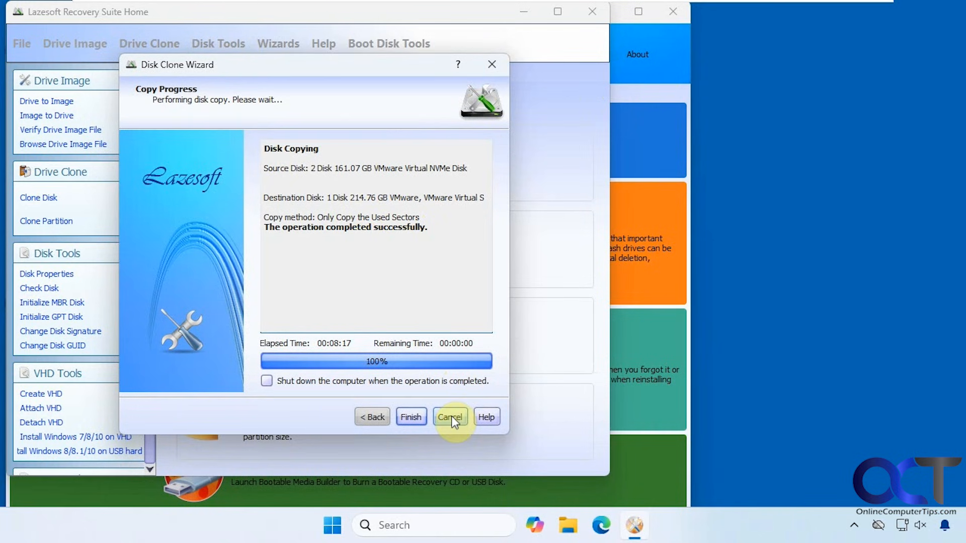
# Step: Finish the clone wizard and close both Lazesoft Recovery Suite windows
pyautogui.click(418, 415)
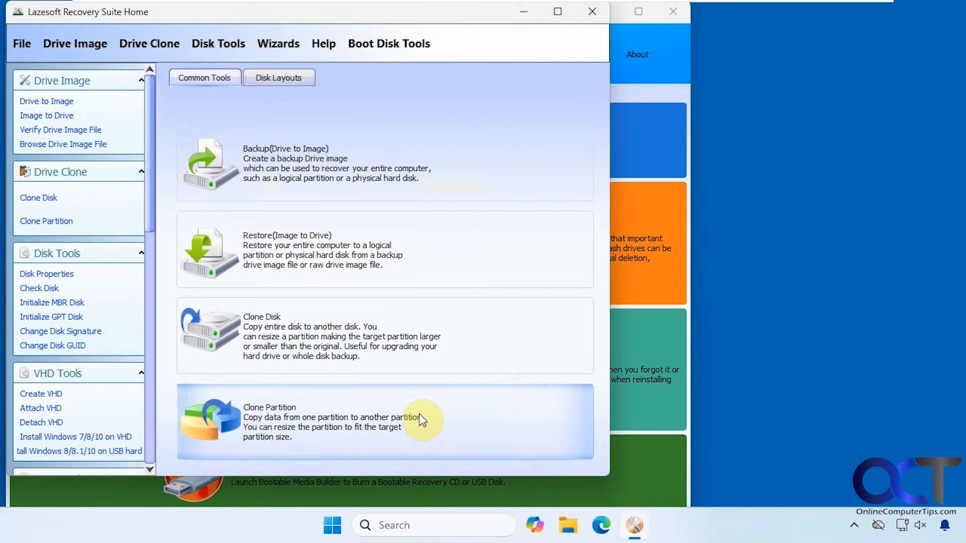
pyautogui.click(592, 12)
pyautogui.click(672, 12)
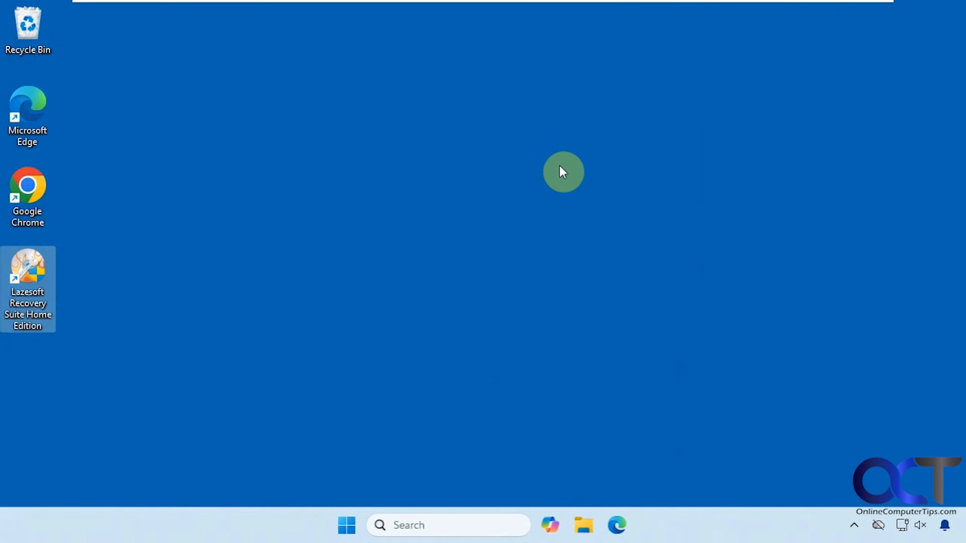
# Step: Shut down Windows from the Start power menu, then sign back in with the PIN
pyautogui.click(356, 526)
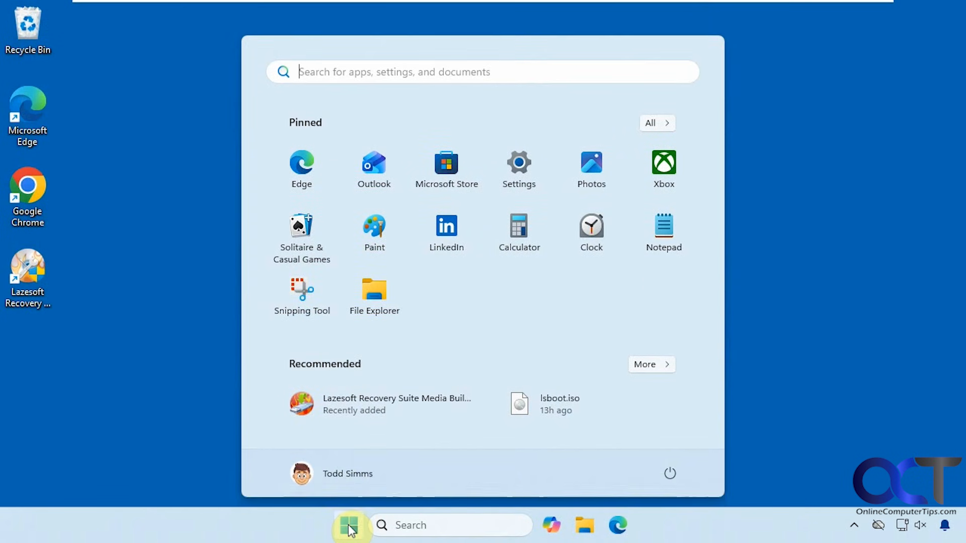
pyautogui.click(671, 472)
pyautogui.click(673, 420)
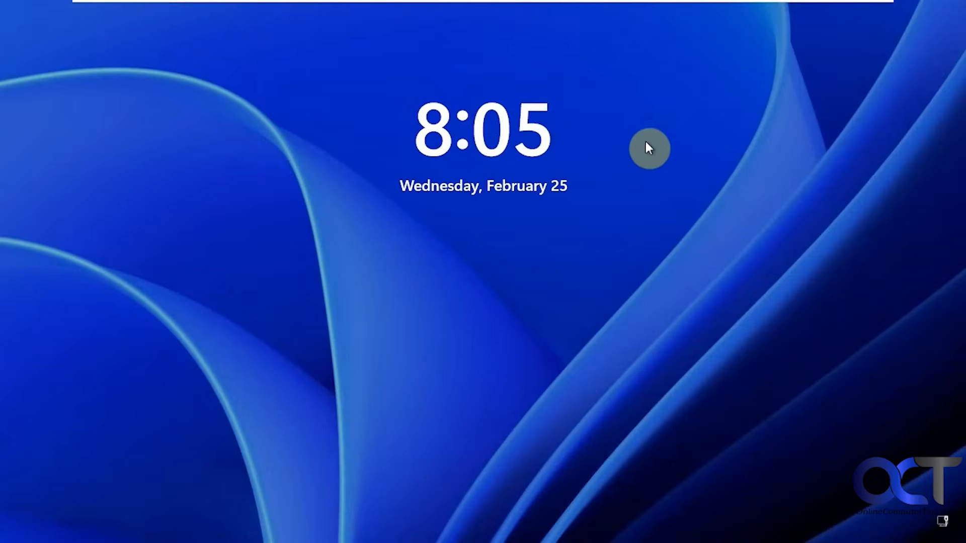
pyautogui.click(629, 161)
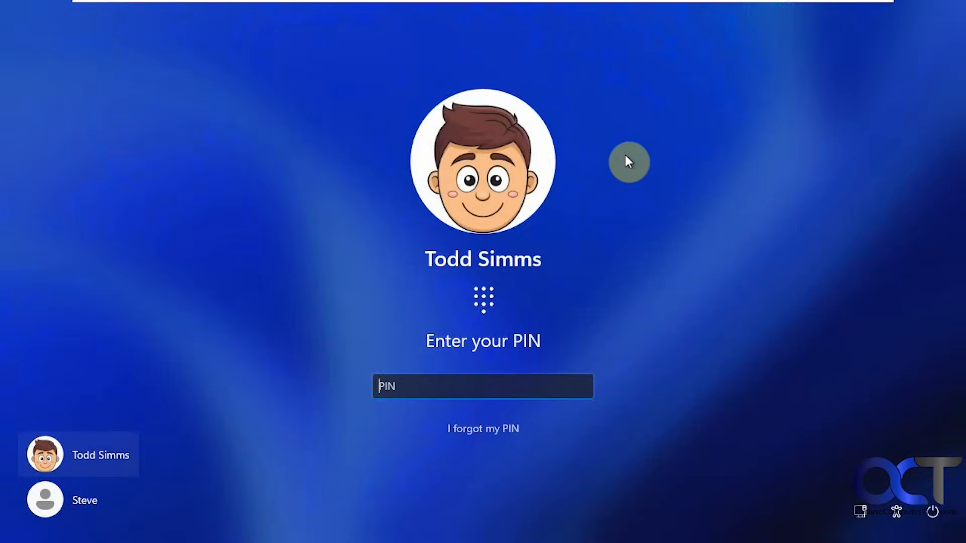
pyautogui.write('1234')
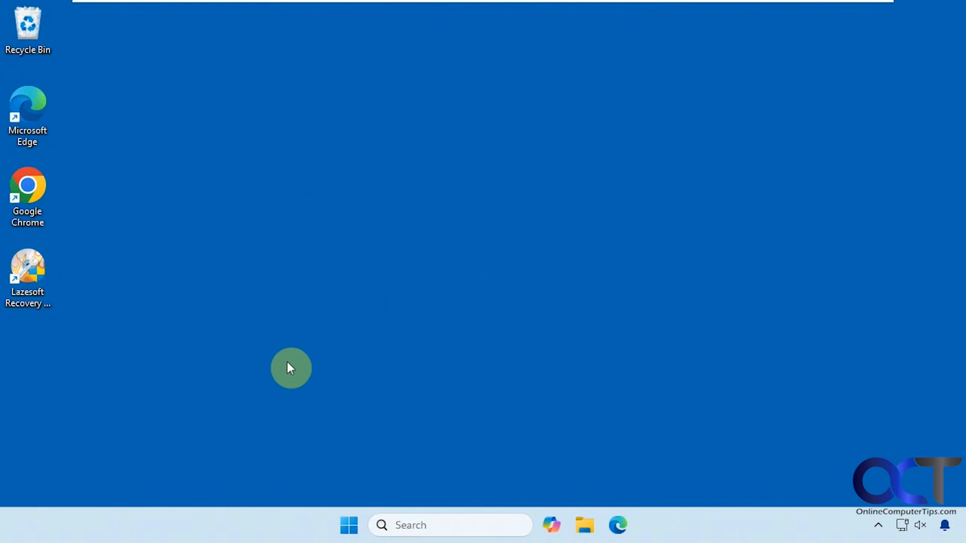
# Step: Confirm in Disk Management that C: is 198.83 GB on the 199.98 GB Disk 0, then launch File Explorer
pyautogui.rightClick(351, 524)
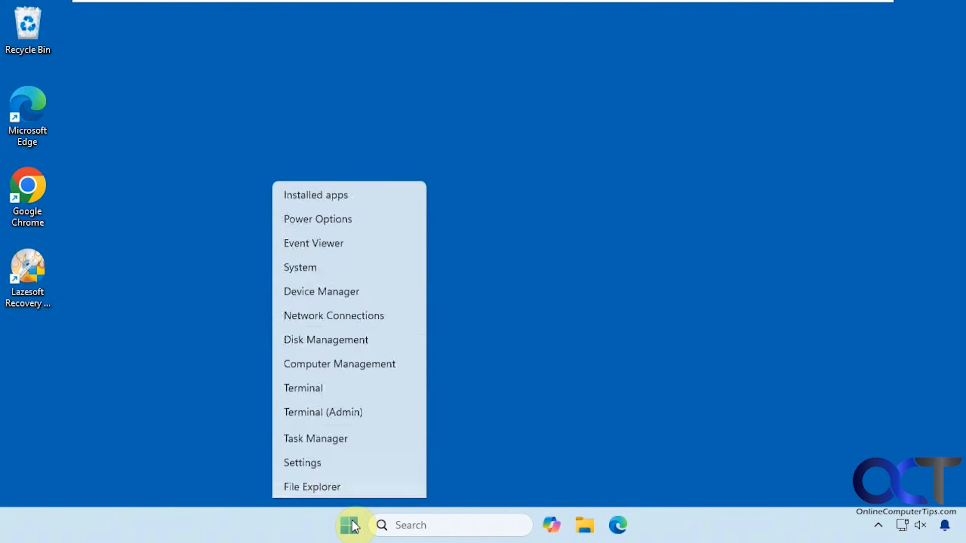
pyautogui.click(336, 242)
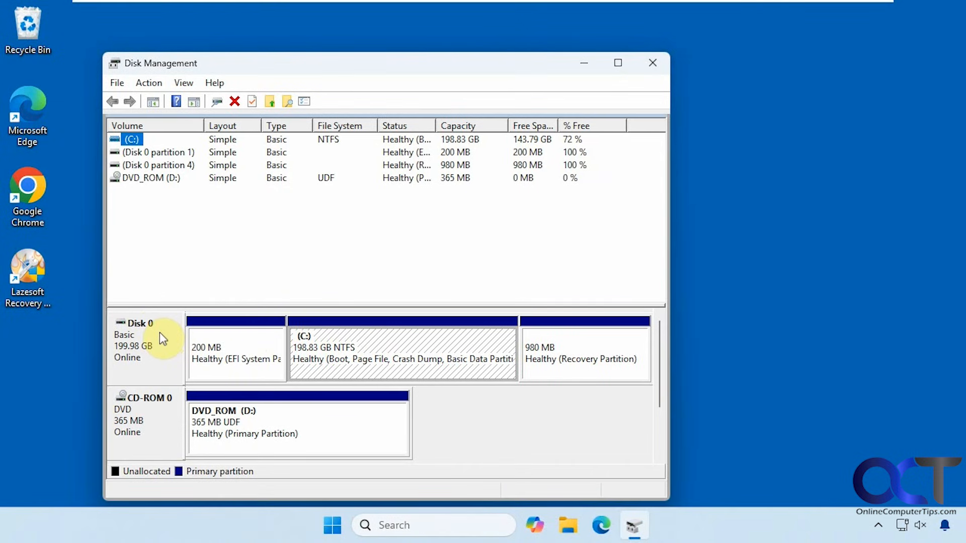
pyautogui.click(568, 532)
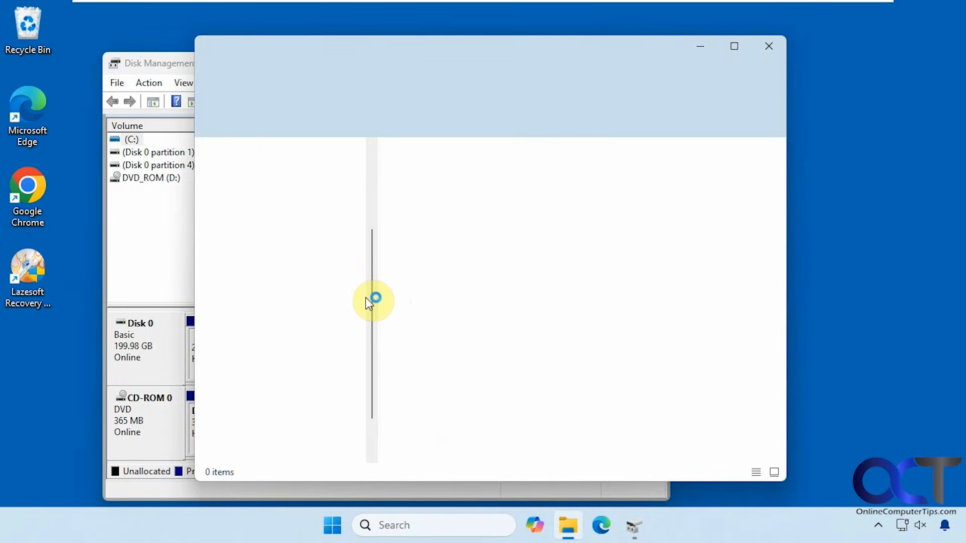
# Step: Check that Local Disk (C:) shows 143 GB free of 198 GB under This PC and open it
pyautogui.click(259, 391)
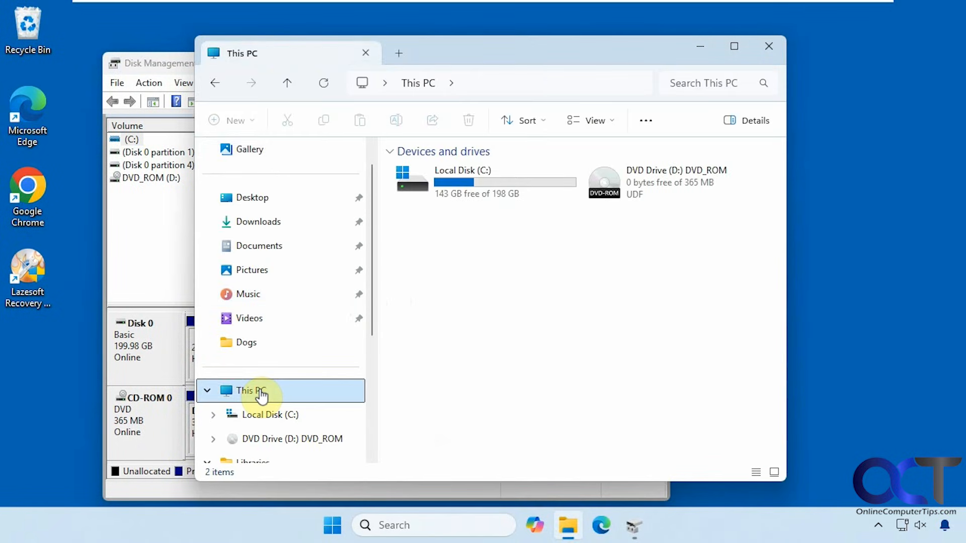
pyautogui.doubleClick(511, 198)
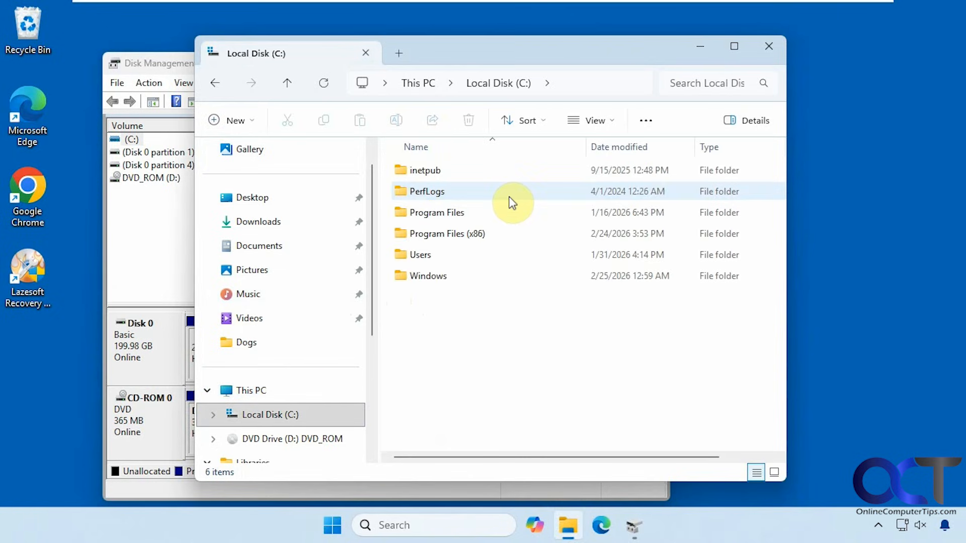